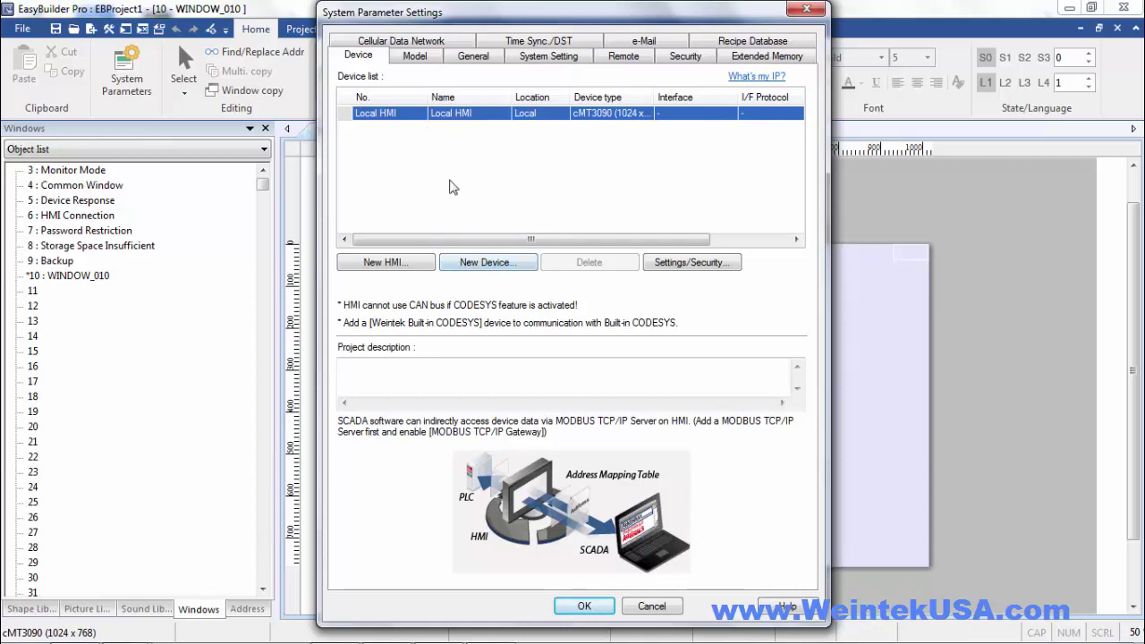
Add a new device and set its driver to MODBUS Server instead of MODBUS RTU
{"action": "left_click", "coordinate": [483, 263]}
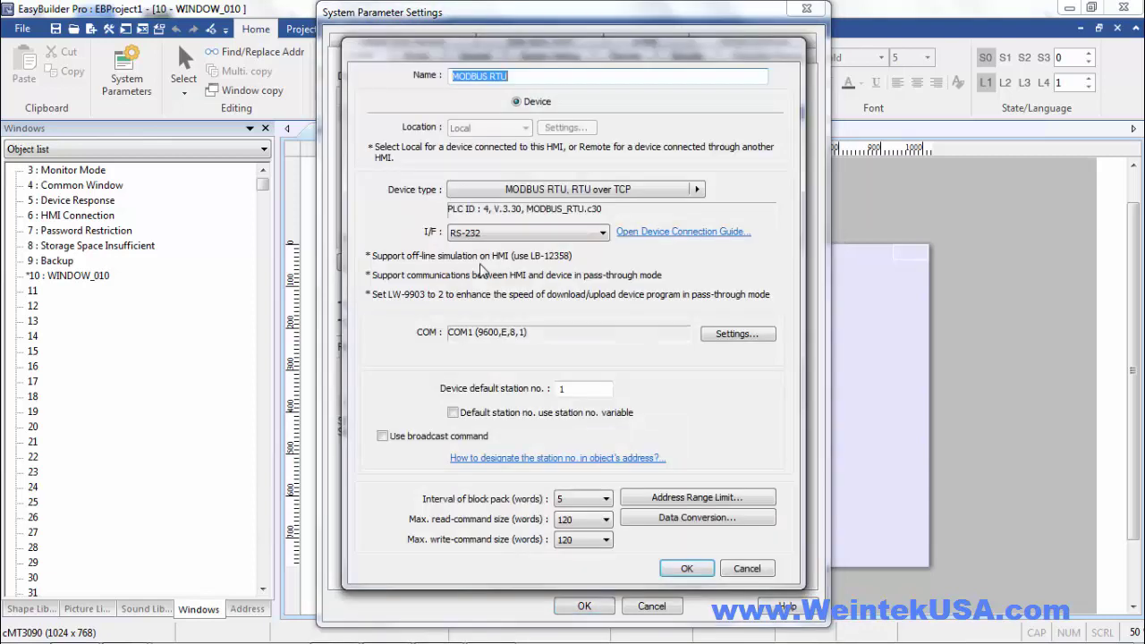
{"action": "left_click", "coordinate": [548, 190]}
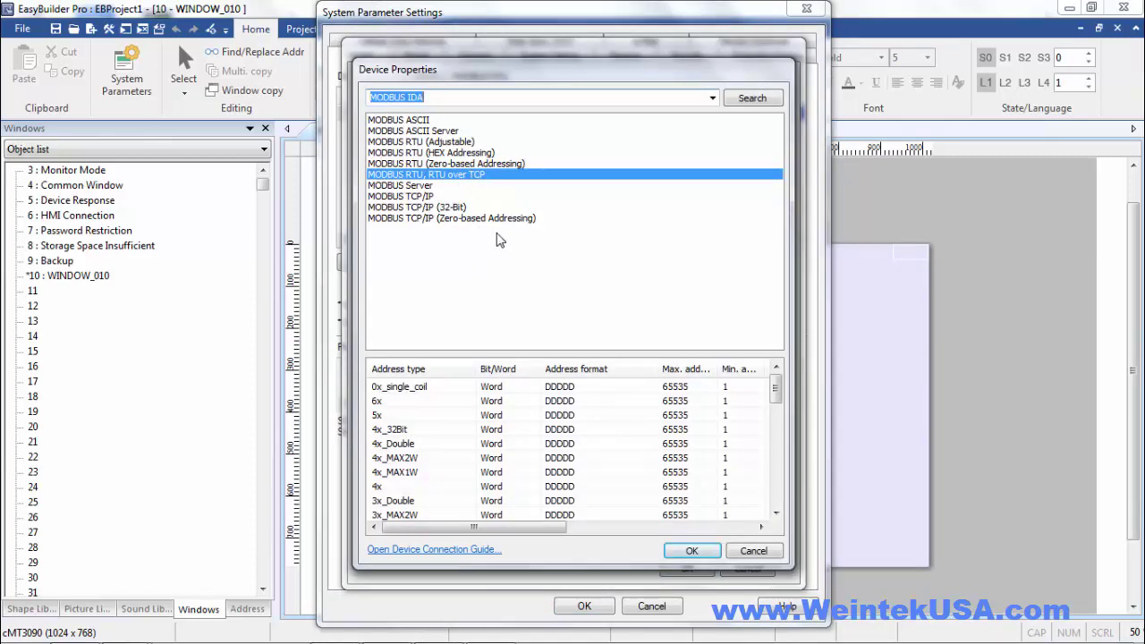
{"action": "left_click", "coordinate": [423, 186]}
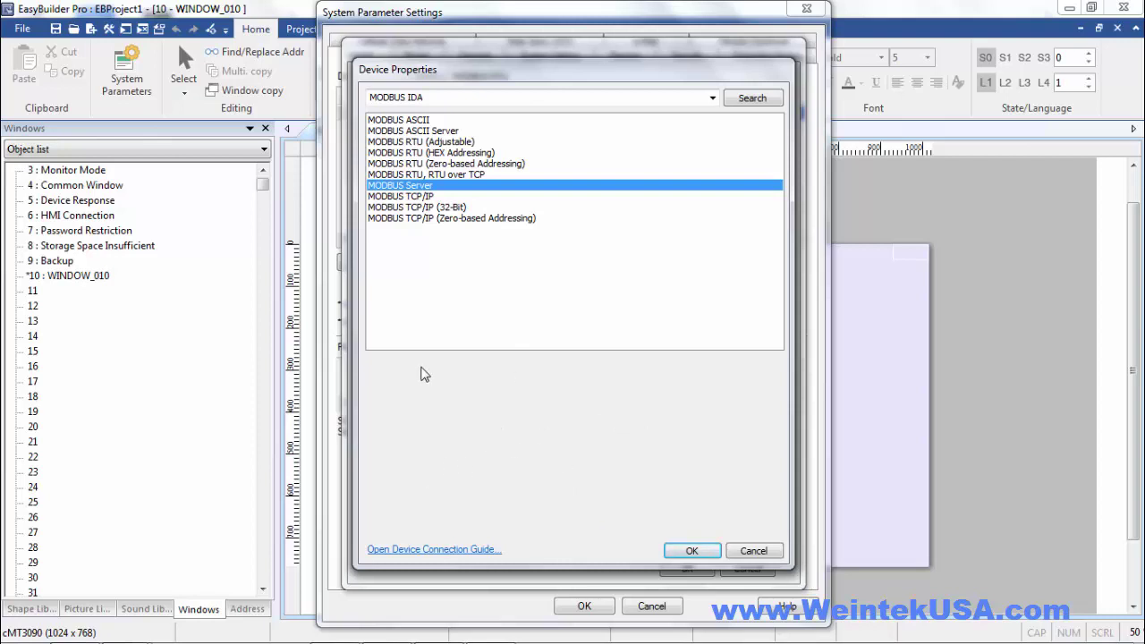
{"action": "left_click", "coordinate": [415, 197]}
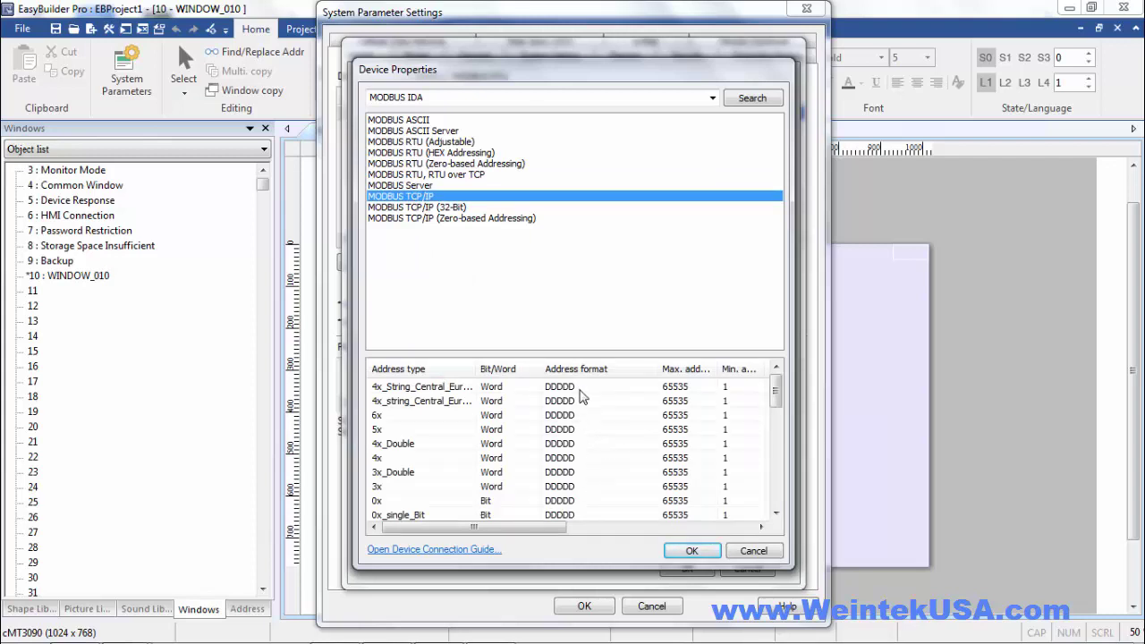
{"action": "left_click", "coordinate": [420, 186]}
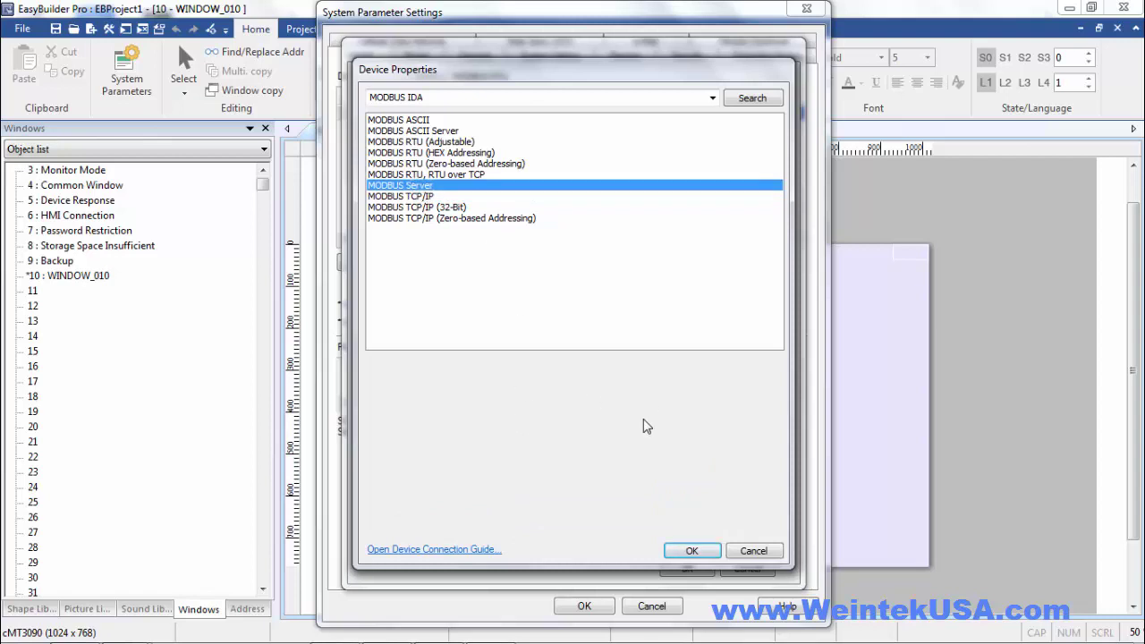
{"action": "left_click", "coordinate": [692, 551]}
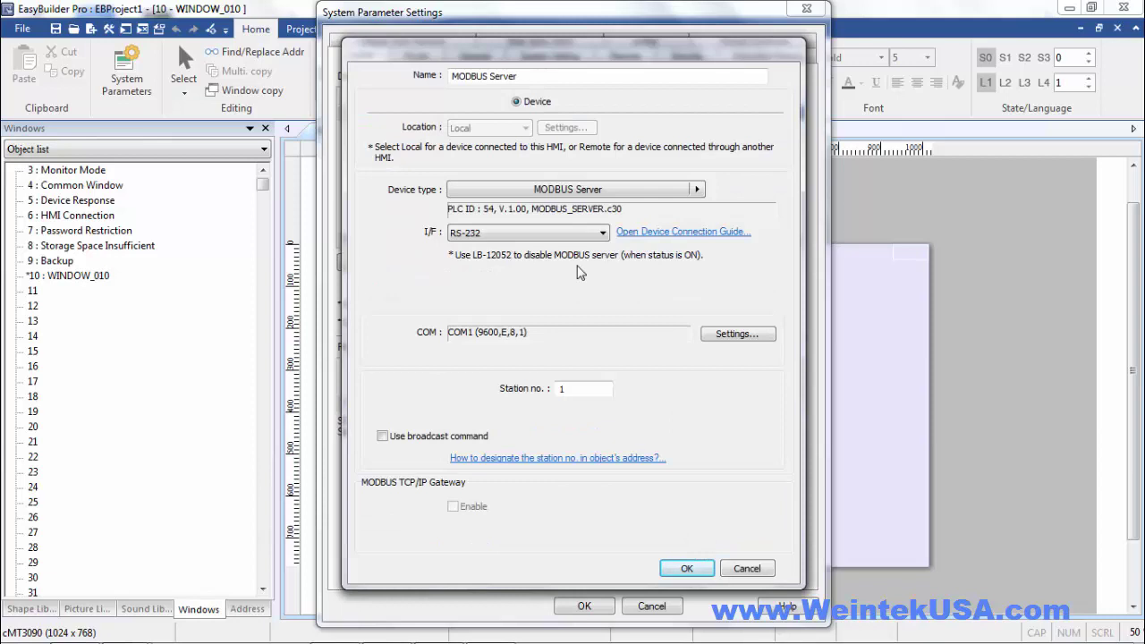
Set the MODBUS Server to Ethernet with station number 0 and enable the MODBUS TCP/IP gateway
{"action": "left_click", "coordinate": [557, 234]}
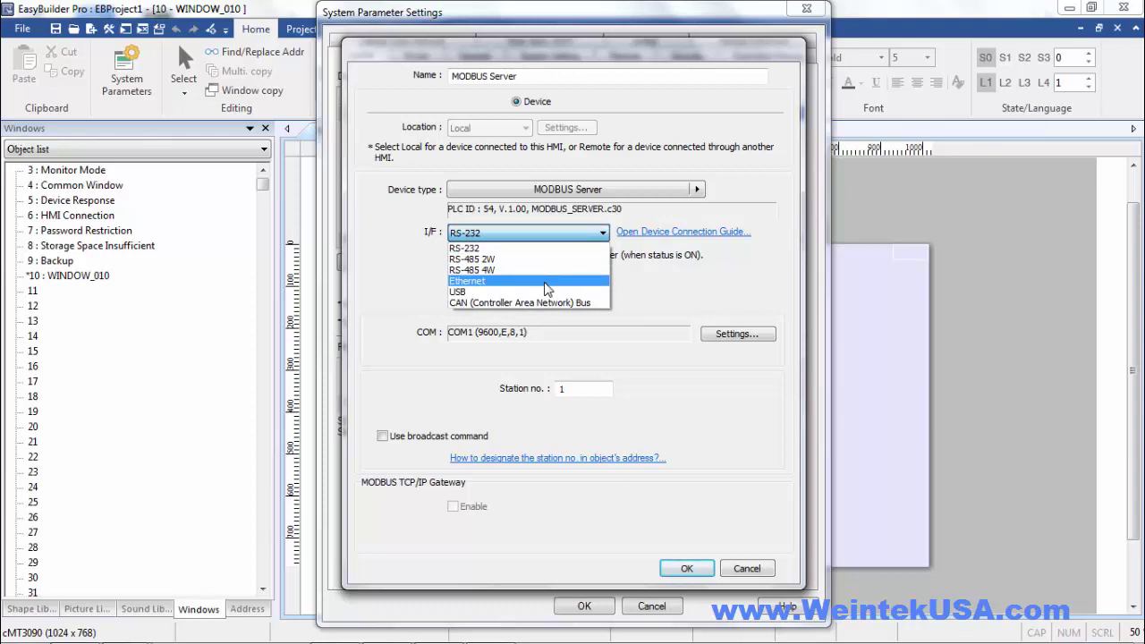
{"action": "left_click", "coordinate": [545, 282]}
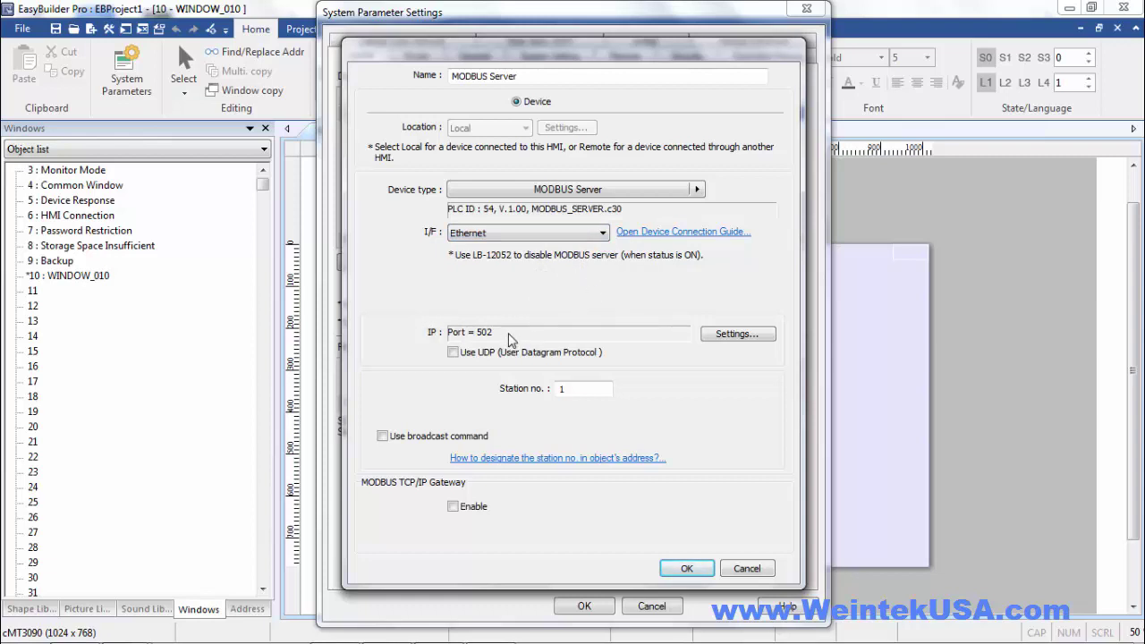
{"action": "left_click_drag", "start_coordinate": [576, 389], "coordinate": [526, 399]}
{"action": "type", "text": "0"}
{"action": "left_click", "coordinate": [454, 506]}
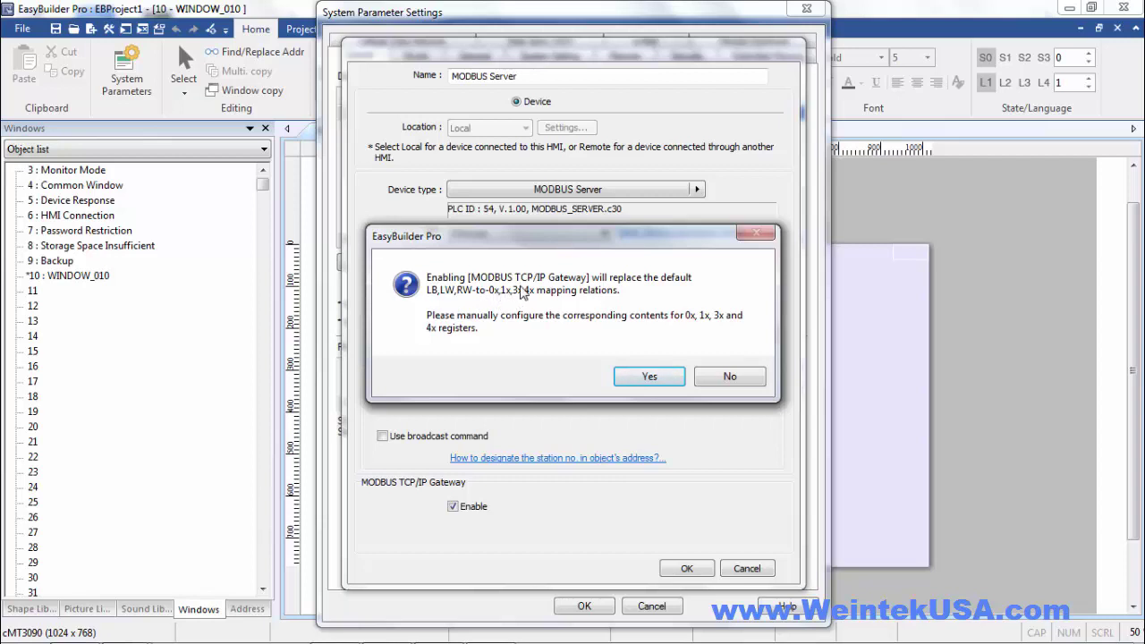
Accept the default six-table address mapping and confirm the MODBUS Server device settings
{"action": "left_click", "coordinate": [630, 379]}
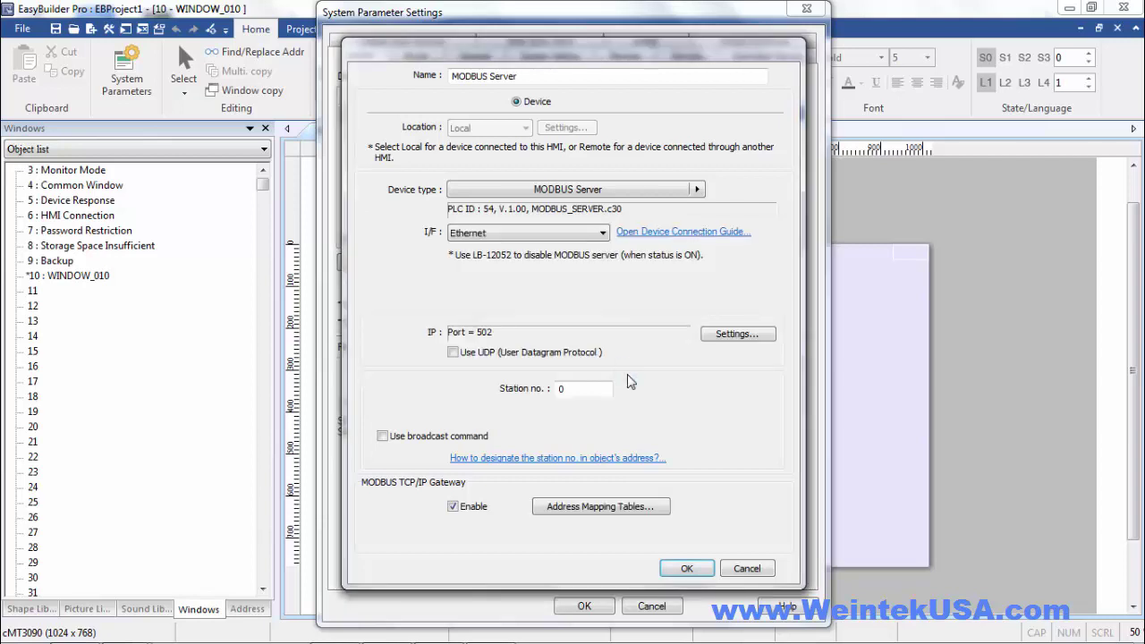
{"action": "left_click", "coordinate": [588, 509]}
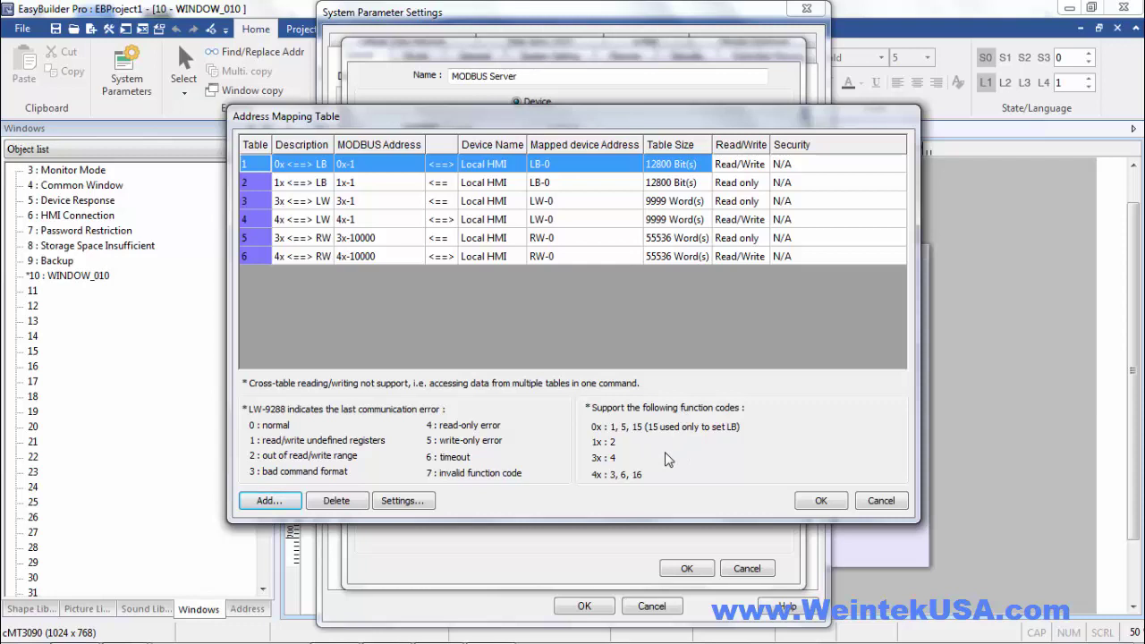
{"action": "left_click", "coordinate": [819, 501]}
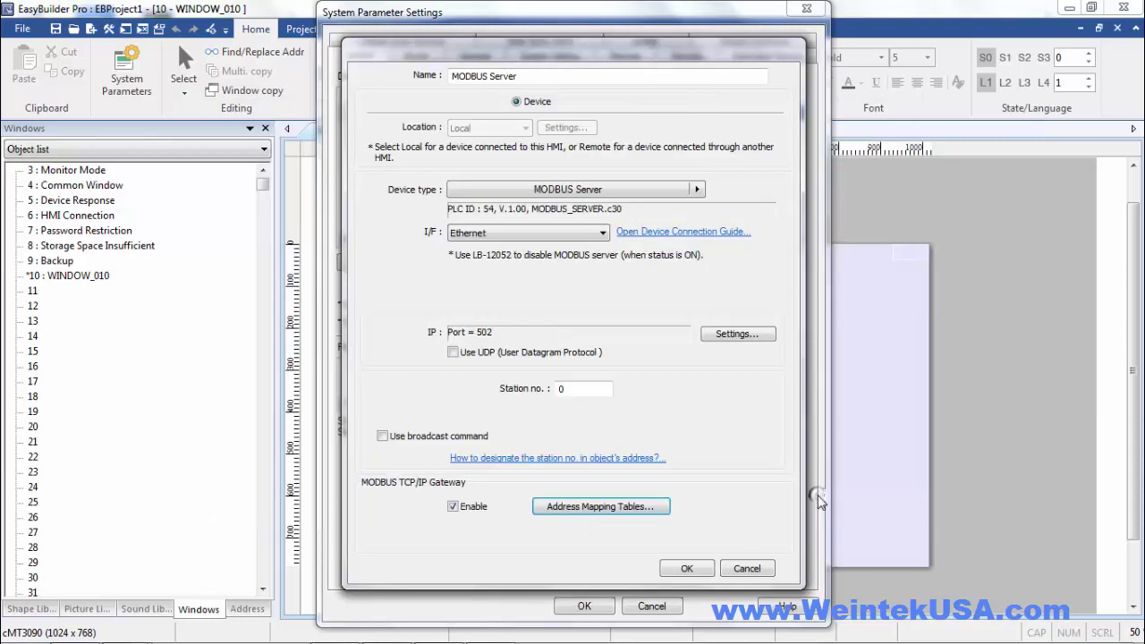
{"action": "left_click", "coordinate": [686, 569]}
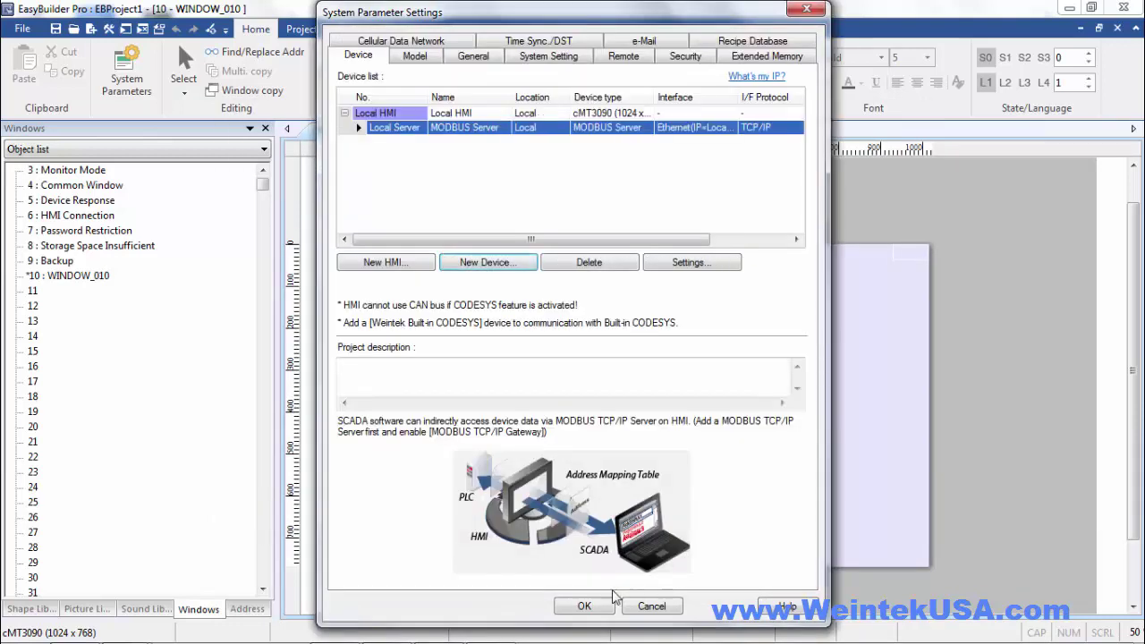
Close system parameters and place a default bit lamp on LB-0 at WINDOW_010's top-left
{"action": "left_click", "coordinate": [585, 607]}
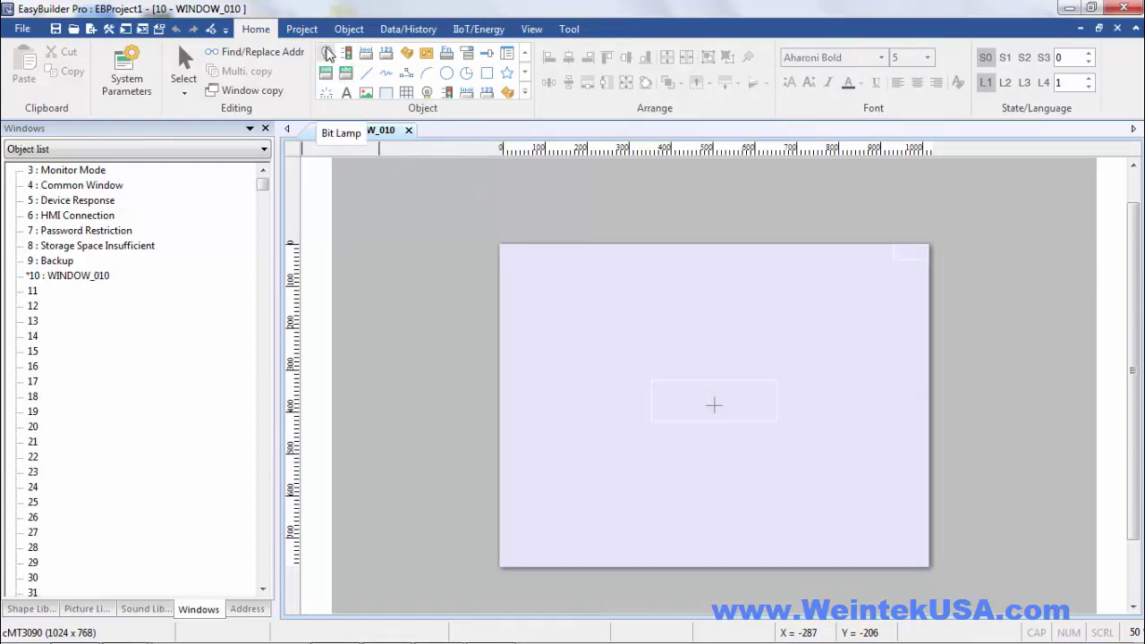
{"action": "left_click", "coordinate": [327, 54]}
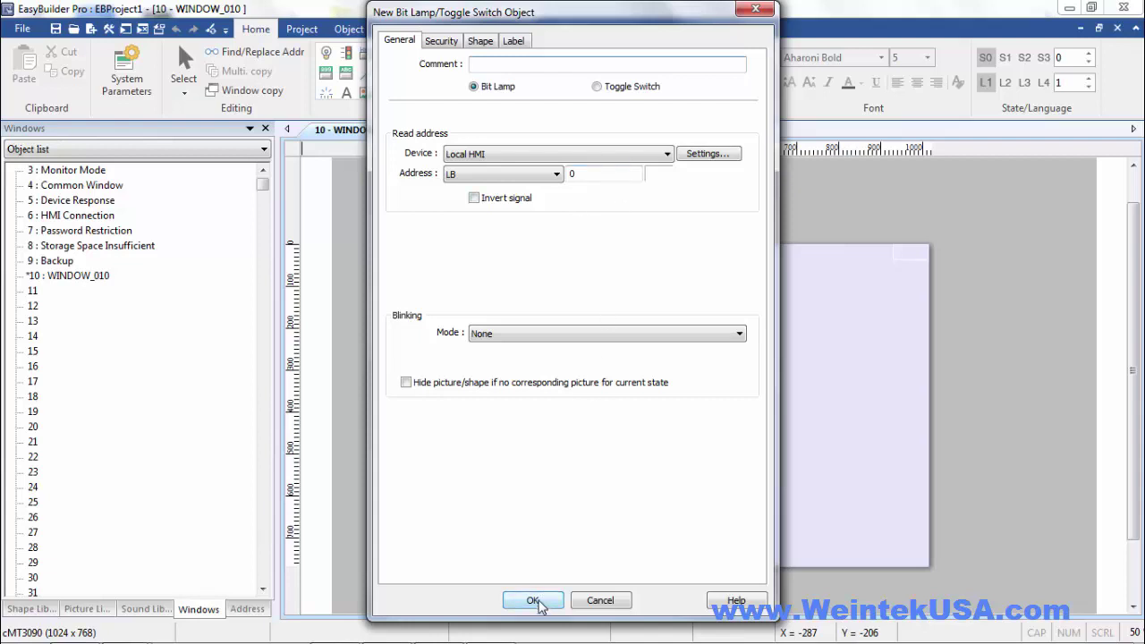
{"action": "left_click", "coordinate": [537, 600]}
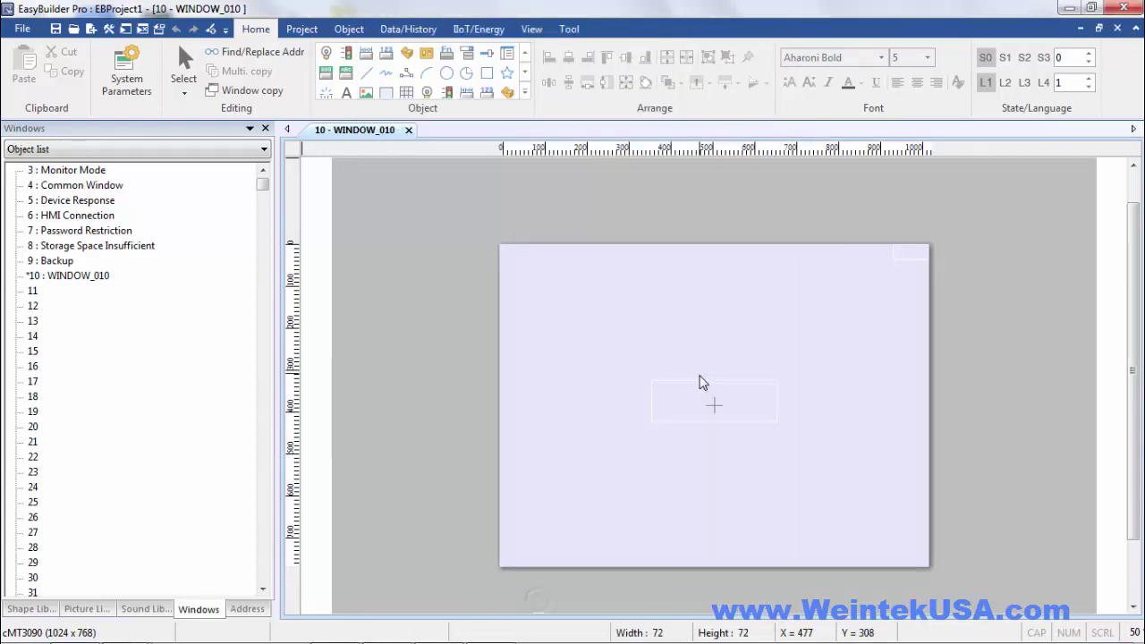
{"action": "left_click", "coordinate": [543, 280]}
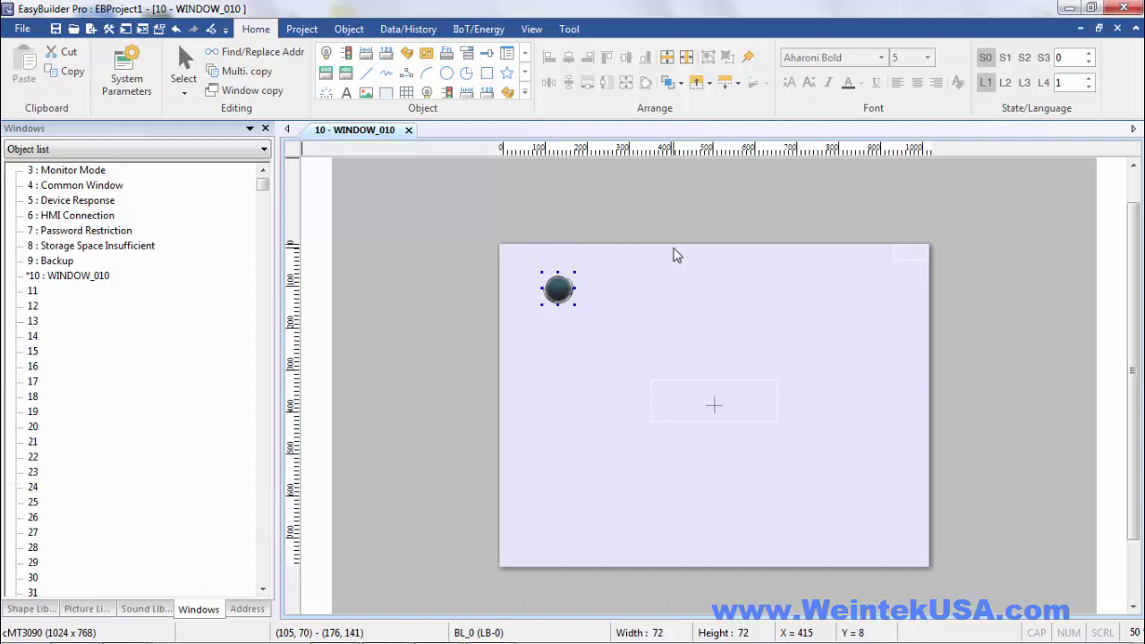
Download the server project to the HMI over Ethernet
{"action": "left_click", "coordinate": [305, 30]}
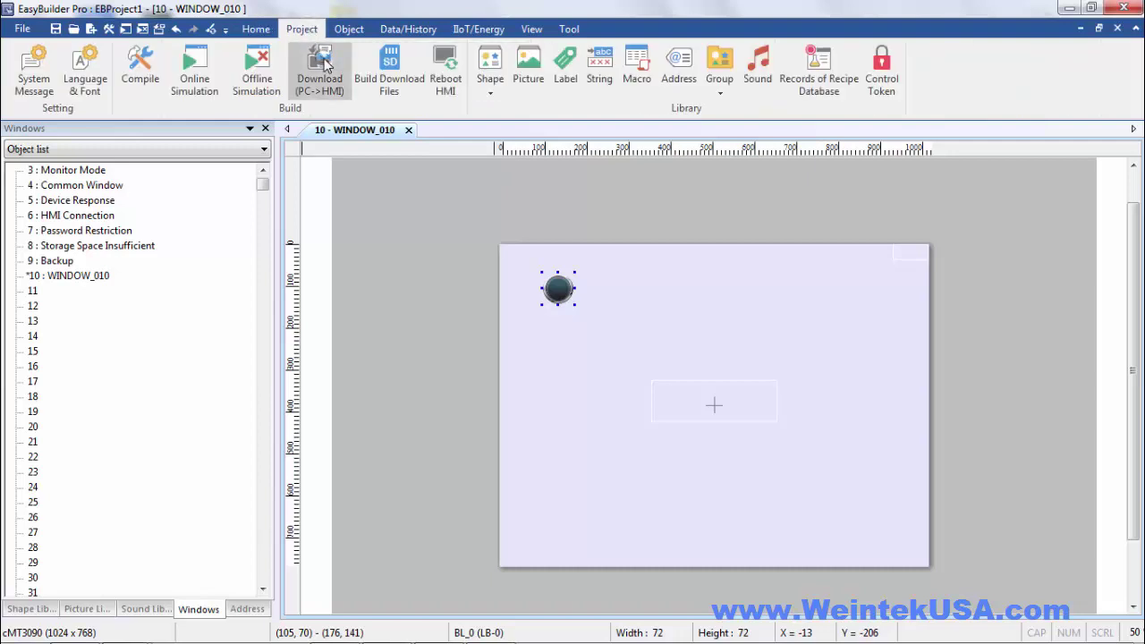
{"action": "left_click", "coordinate": [323, 65]}
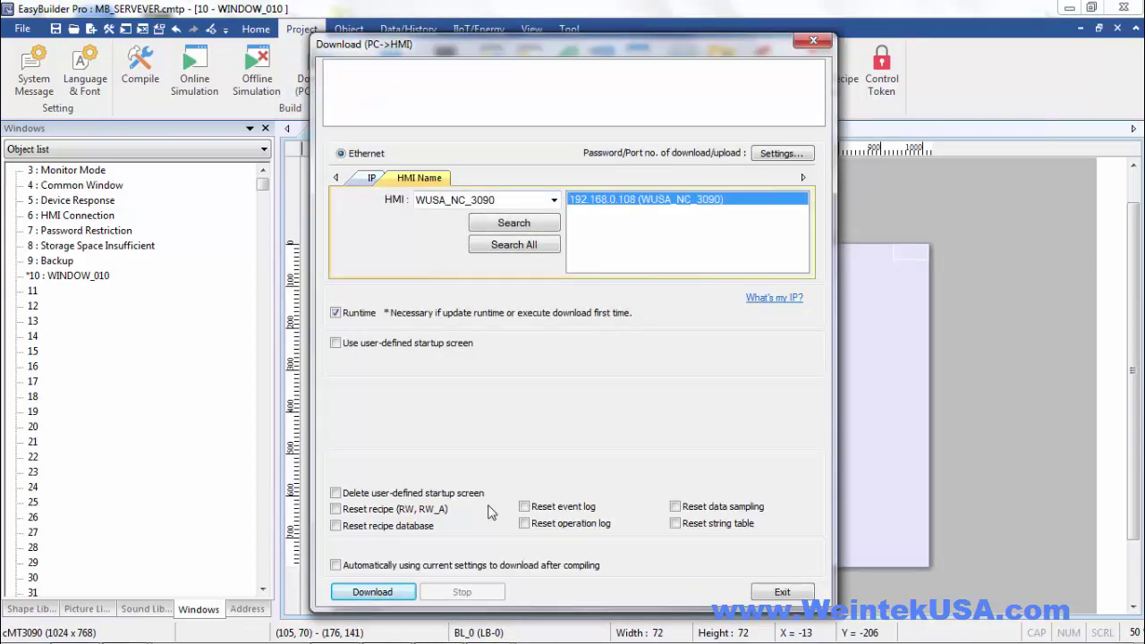
{"action": "left_click", "coordinate": [372, 592]}
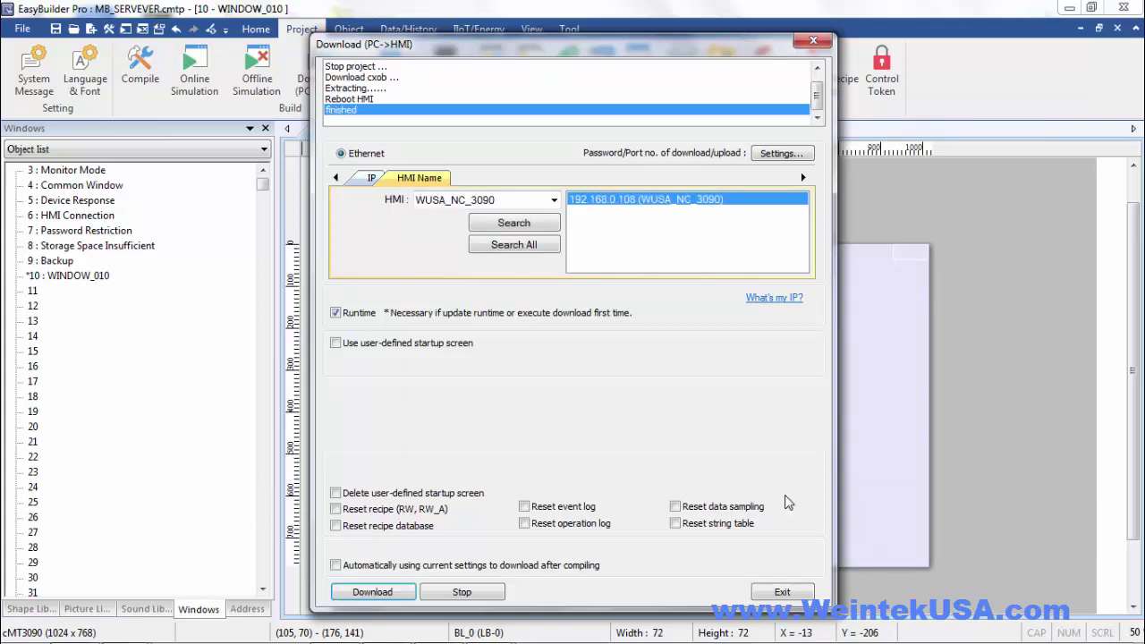
Add a MODBUS TCP/IP device over Ethernet, defaulting to 192.168.1.111 port 502
{"action": "left_click", "coordinate": [777, 593]}
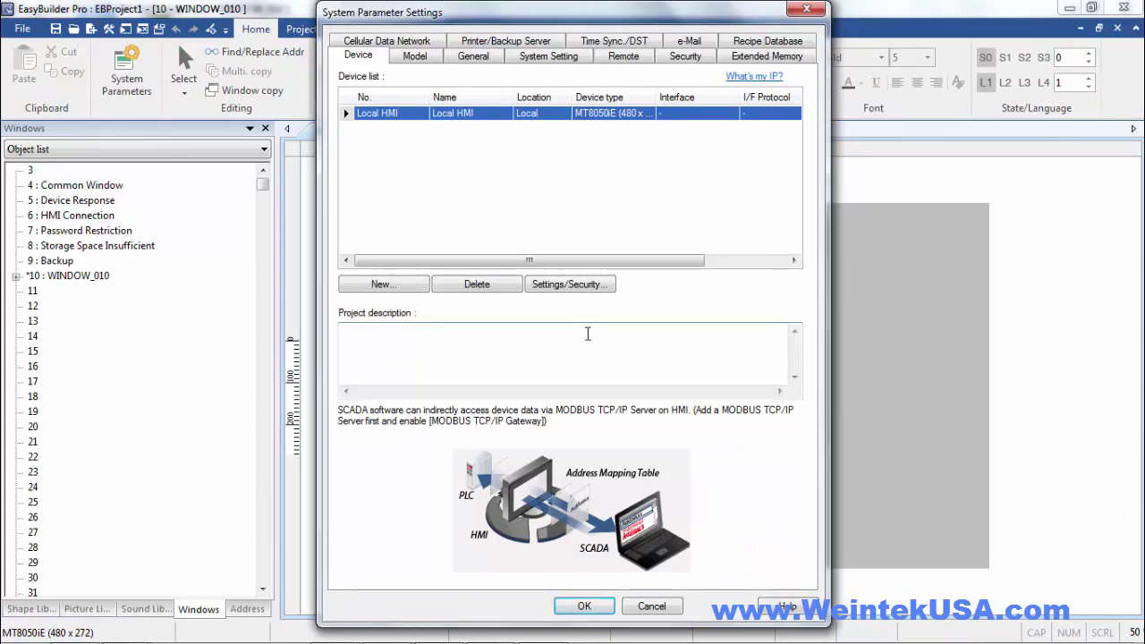
{"action": "left_click", "coordinate": [418, 286]}
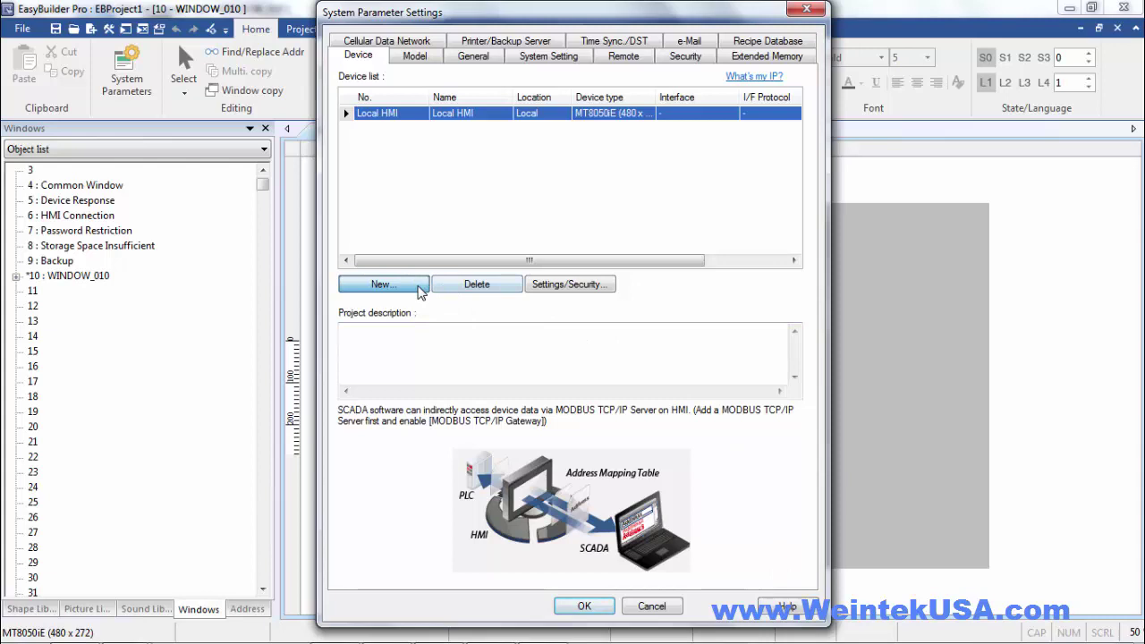
{"action": "left_click", "coordinate": [627, 190]}
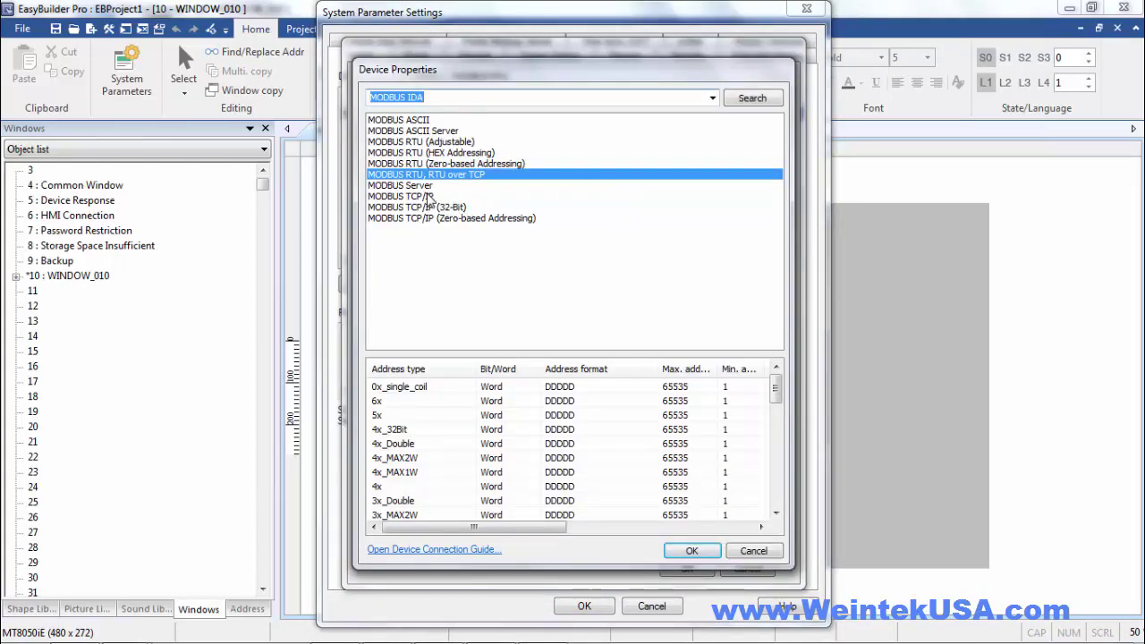
{"action": "left_click", "coordinate": [428, 196]}
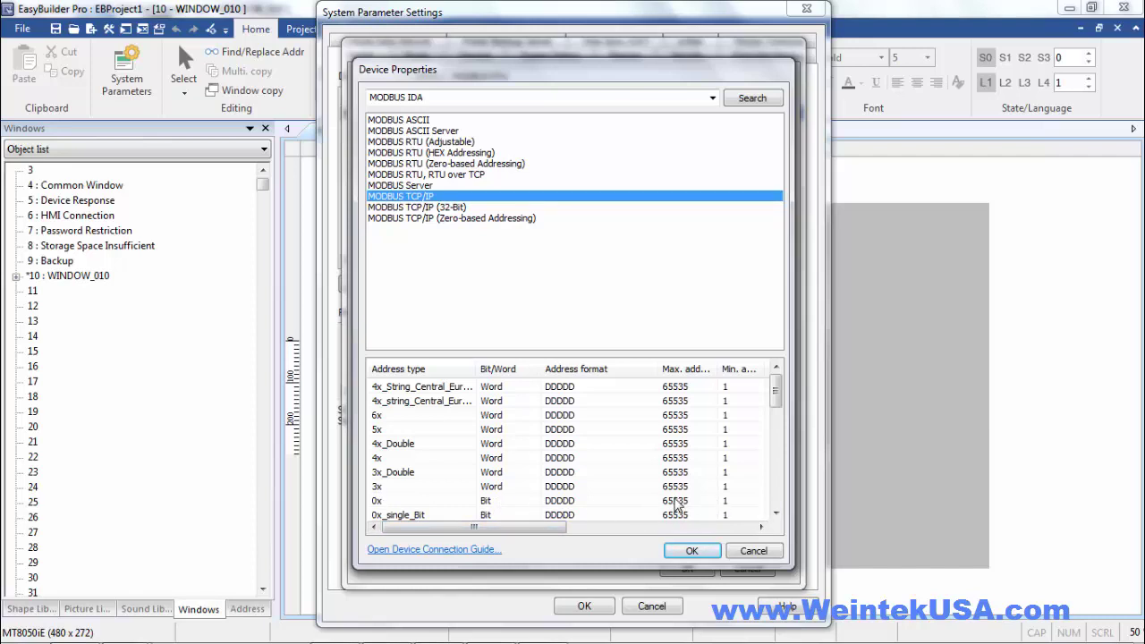
{"action": "left_click", "coordinate": [692, 550]}
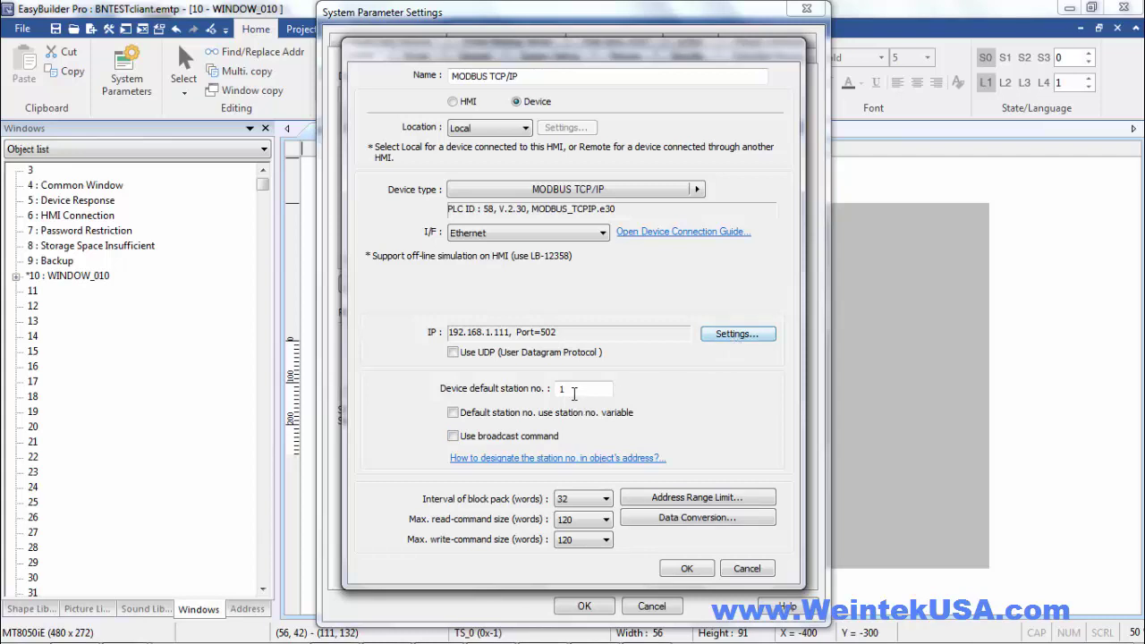
Open the device's IP settings and look up the server panel's IP in cMT Viewer
{"action": "double_click", "coordinate": [572, 390]}
{"action": "left_click", "coordinate": [739, 333]}
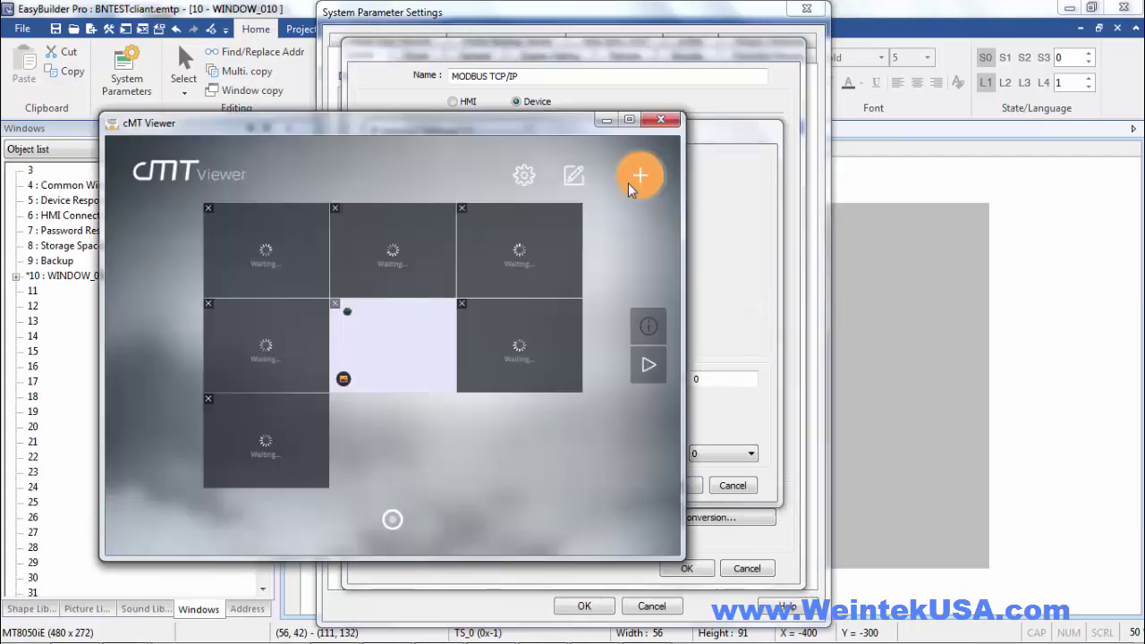
{"action": "left_click", "coordinate": [630, 182]}
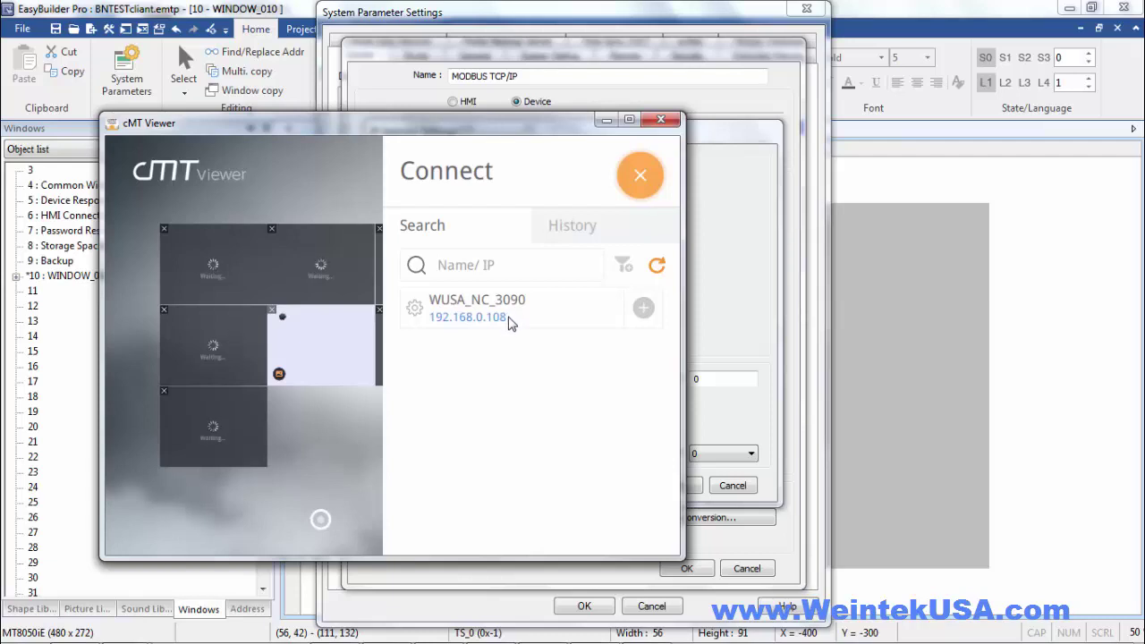
{"action": "left_click", "coordinate": [666, 119]}
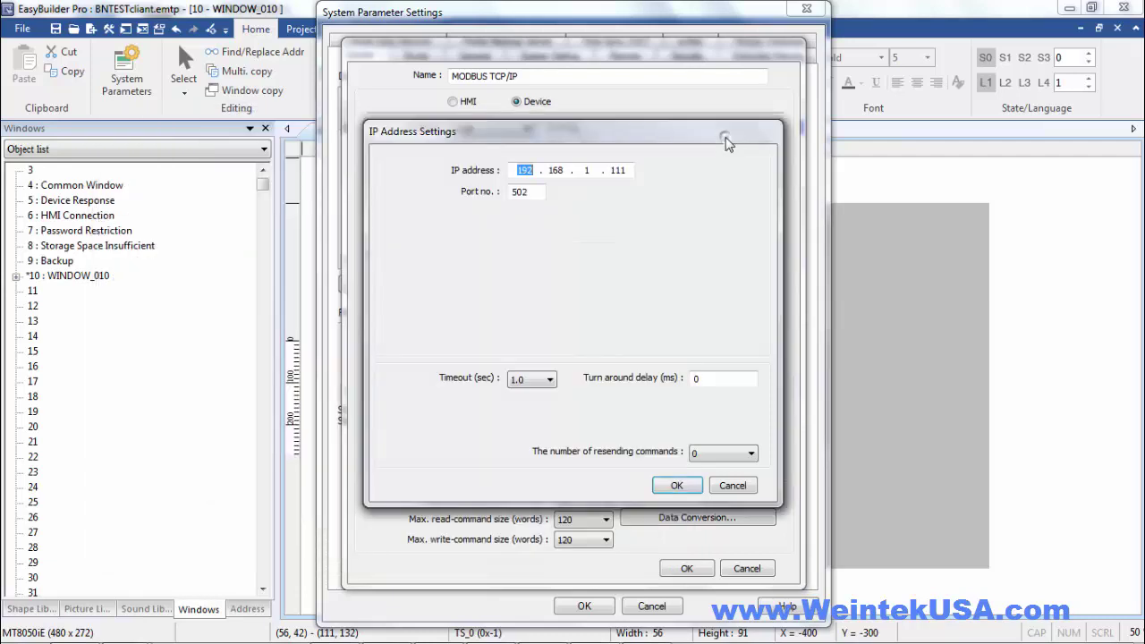
Change the device IP to 192.168.0.108 and close the device and system settings
{"action": "double_click", "coordinate": [588, 169]}
{"action": "double_click", "coordinate": [617, 170]}
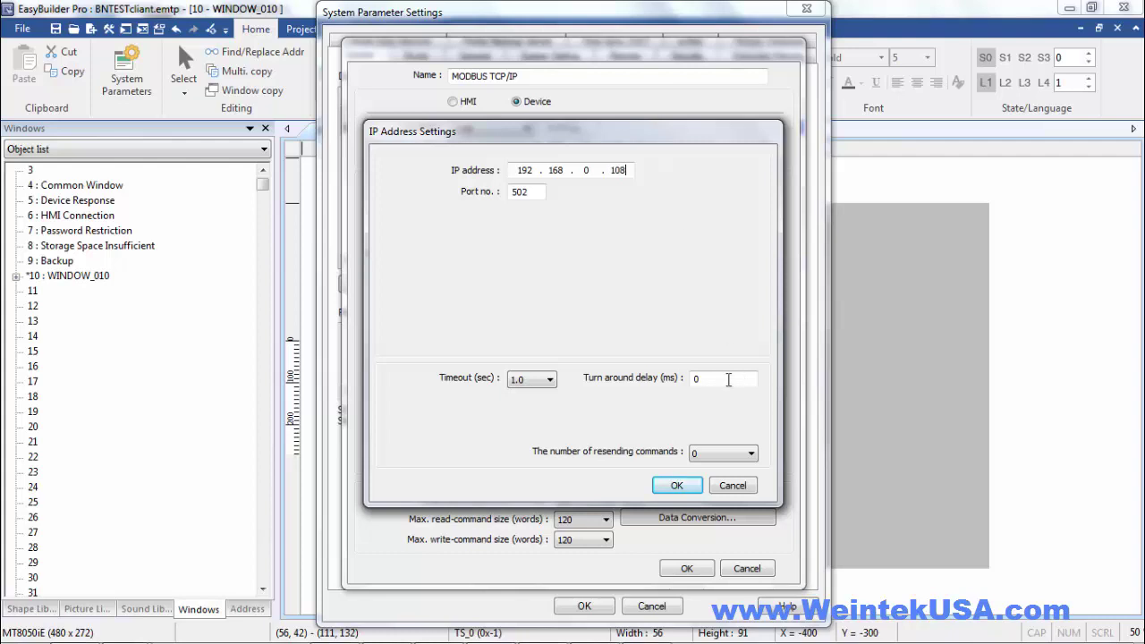
{"action": "left_click", "coordinate": [676, 485]}
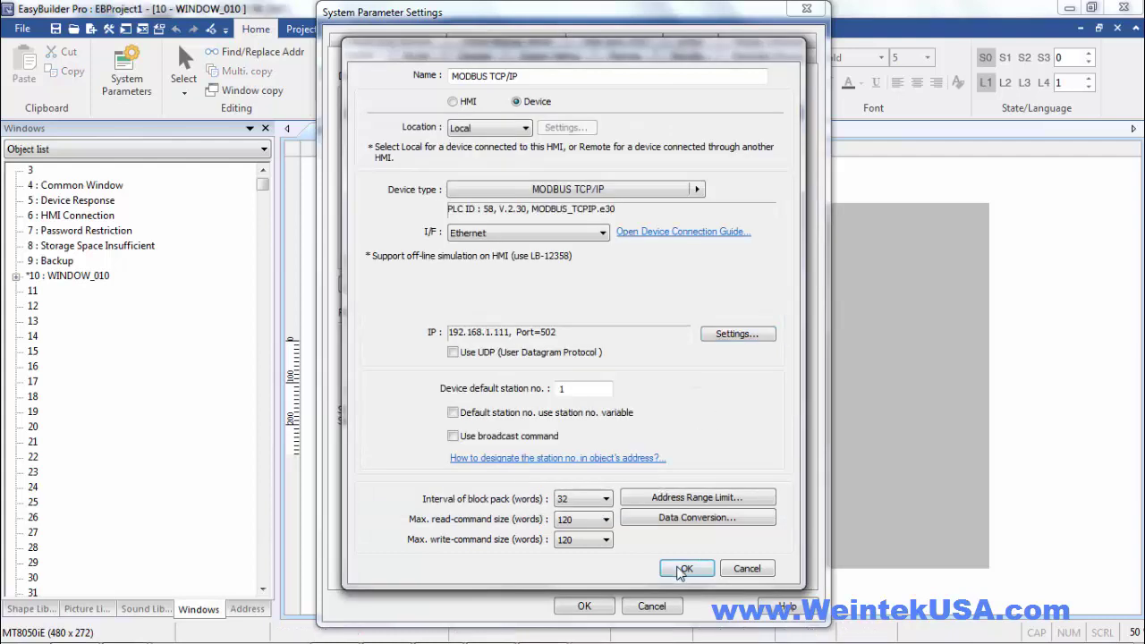
{"action": "left_click", "coordinate": [682, 570]}
{"action": "left_click", "coordinate": [597, 607]}
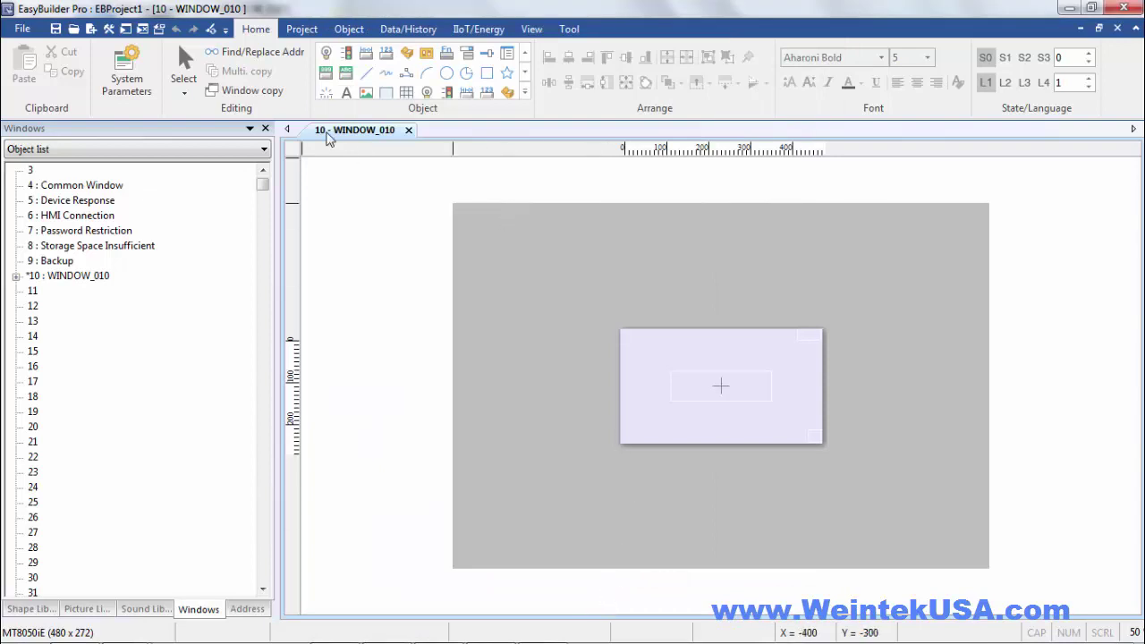
Place a MODBUS TCP/IP toggle switch (0x 1) on WINDOW_010
{"action": "left_click", "coordinate": [406, 52]}
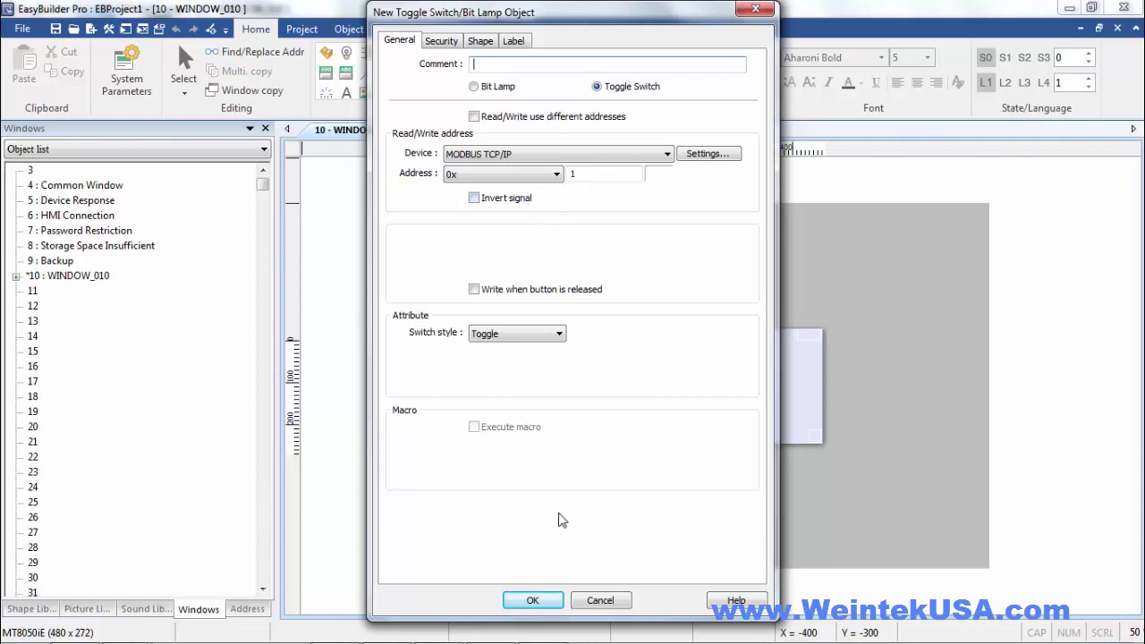
{"action": "left_click", "coordinate": [537, 600]}
{"action": "left_click", "coordinate": [647, 353]}
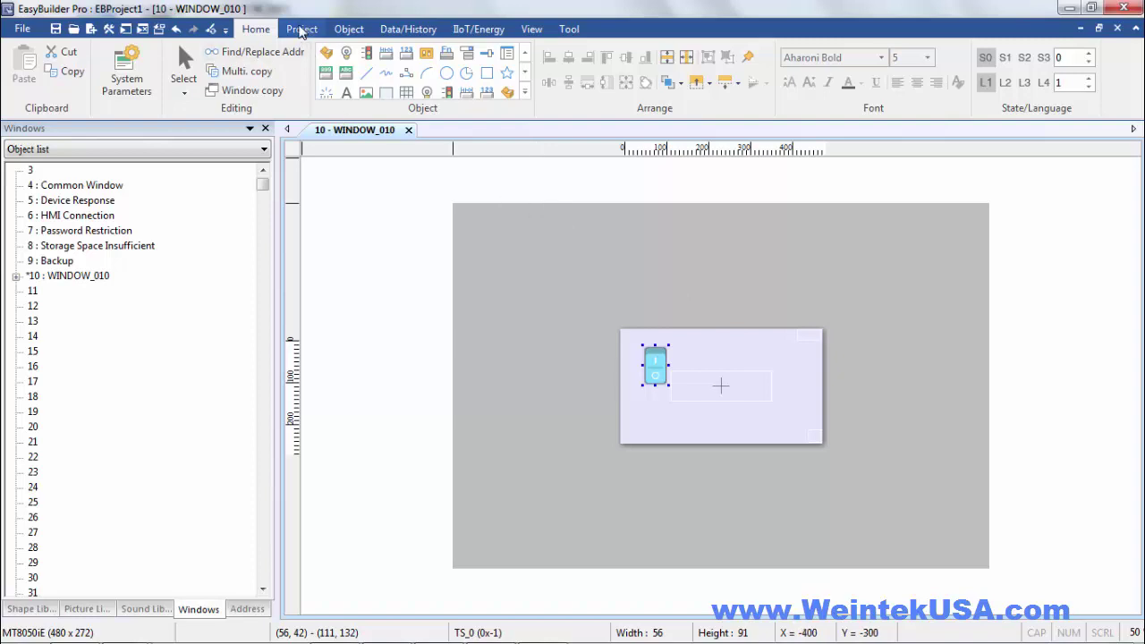
Download the client project to HMI-7195 at 192.168.0.109
{"action": "left_click", "coordinate": [302, 29]}
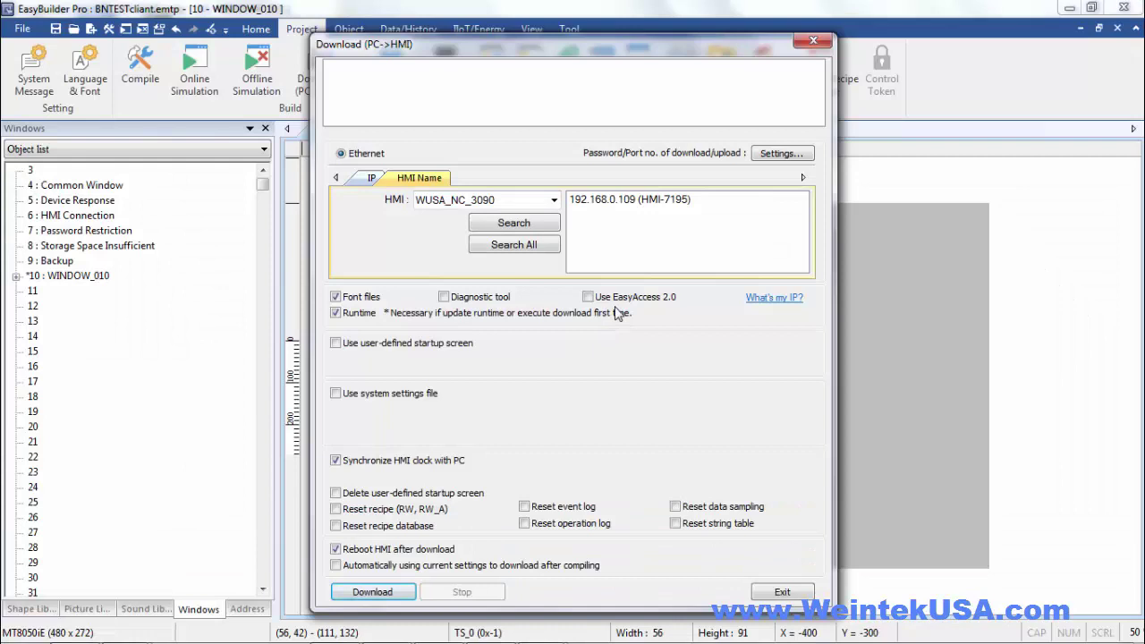
{"action": "left_click", "coordinate": [642, 200]}
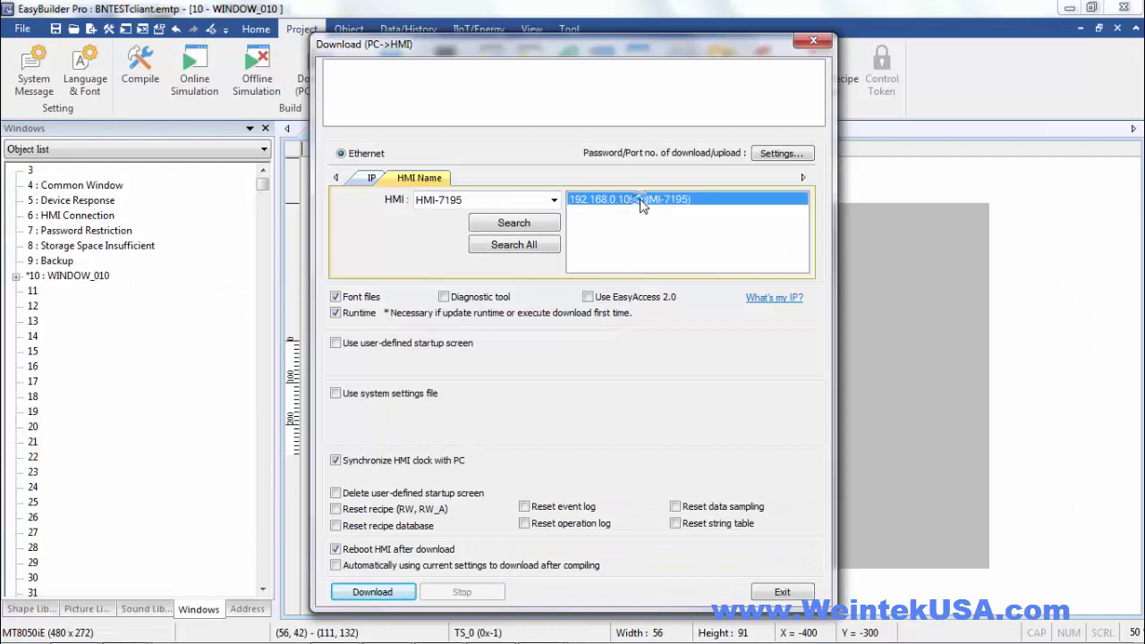
{"action": "left_click", "coordinate": [393, 595]}
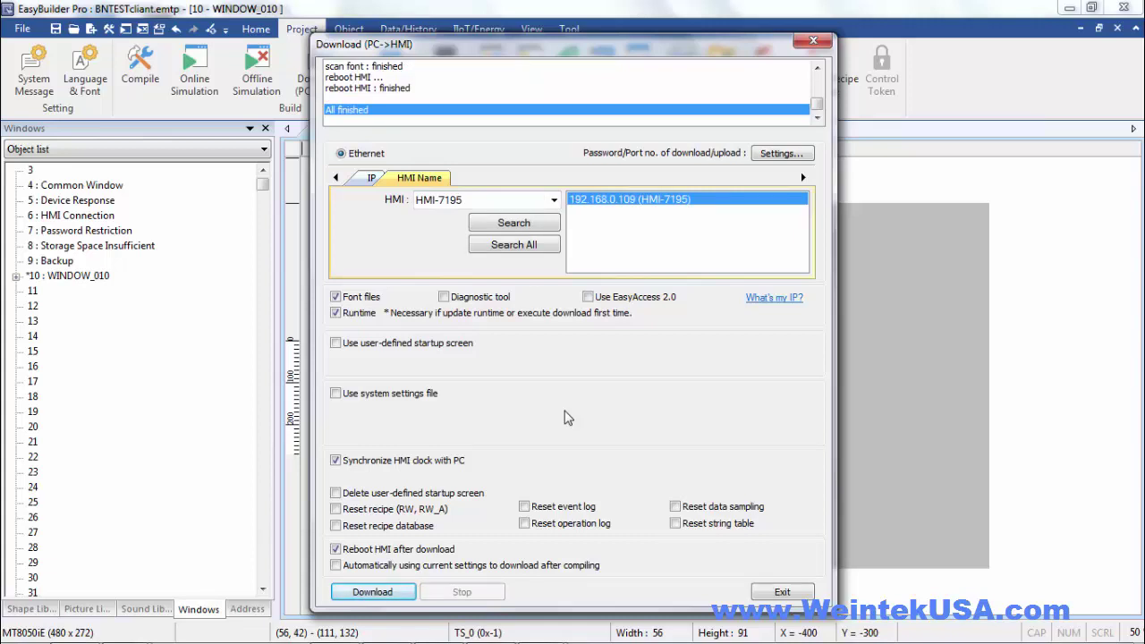
{"action": "left_click", "coordinate": [782, 594]}
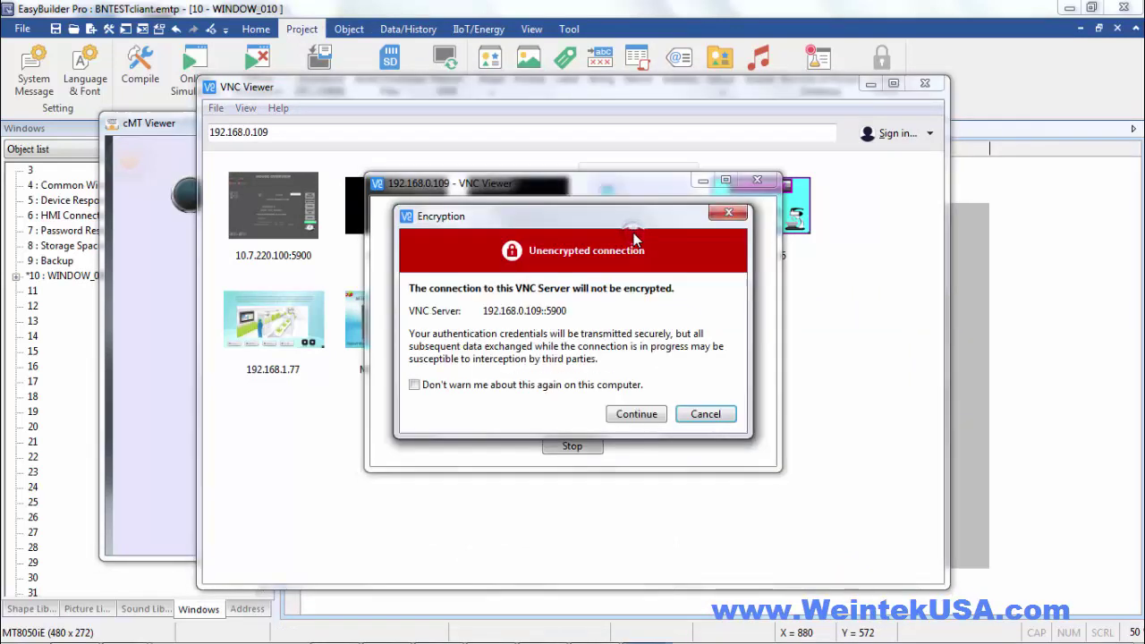
Accept the unencrypted VNC connection and position the client screen beside cMT Viewer's lamp
{"action": "left_click", "coordinate": [644, 414]}
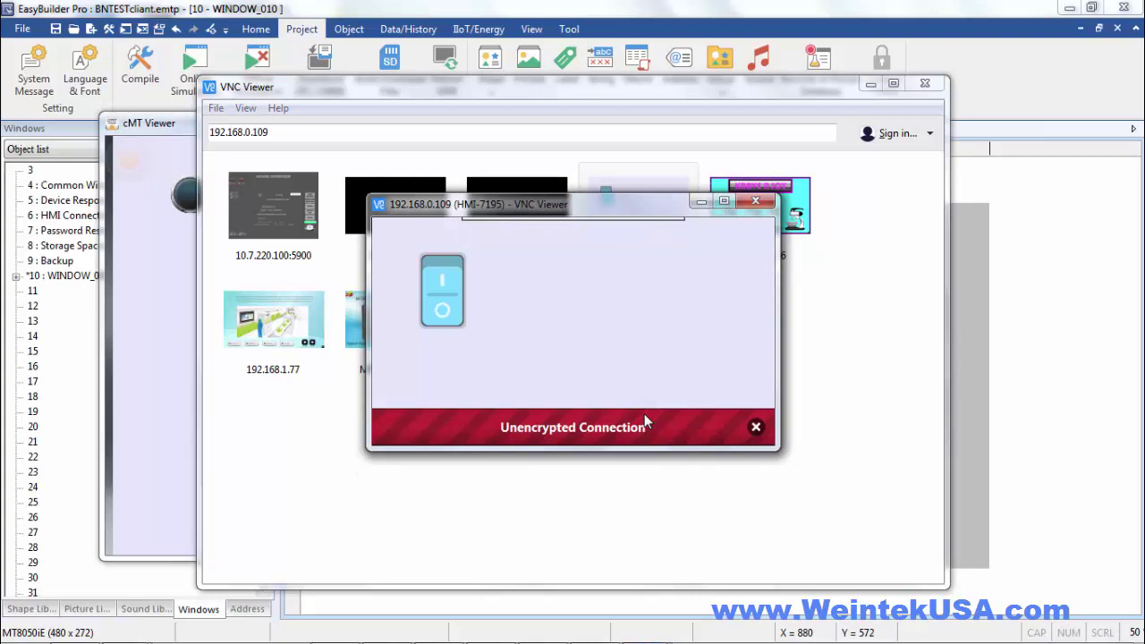
{"action": "left_click", "coordinate": [756, 431]}
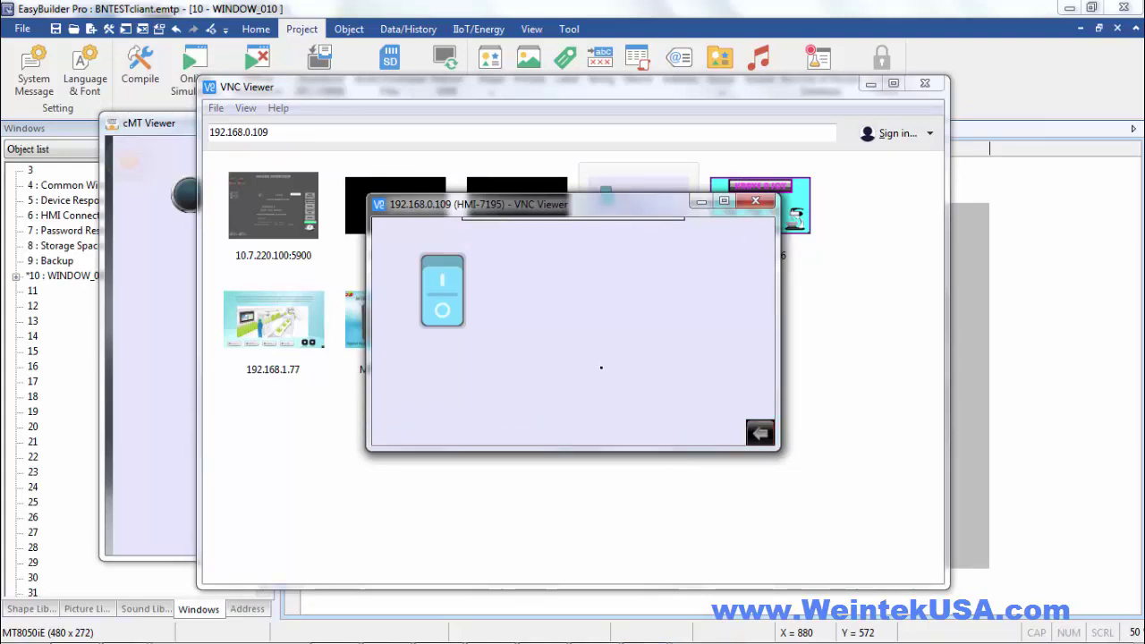
{"action": "left_click", "coordinate": [173, 133]}
{"action": "left_click", "coordinate": [754, 326]}
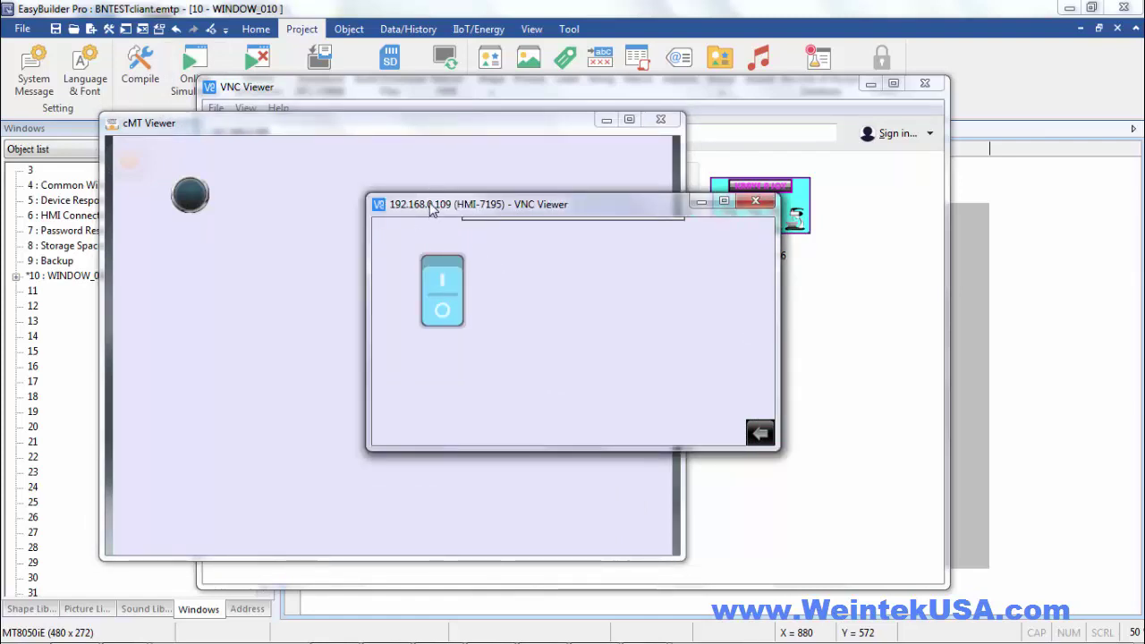
{"action": "mouse_move", "coordinate": [430, 208]}
{"action": "left_mouse_down"}
{"action": "mouse_move", "coordinate": [557, 234]}
{"action": "mouse_move", "coordinate": [546, 220]}
{"action": "mouse_move", "coordinate": [572, 225]}
{"action": "left_mouse_up"}
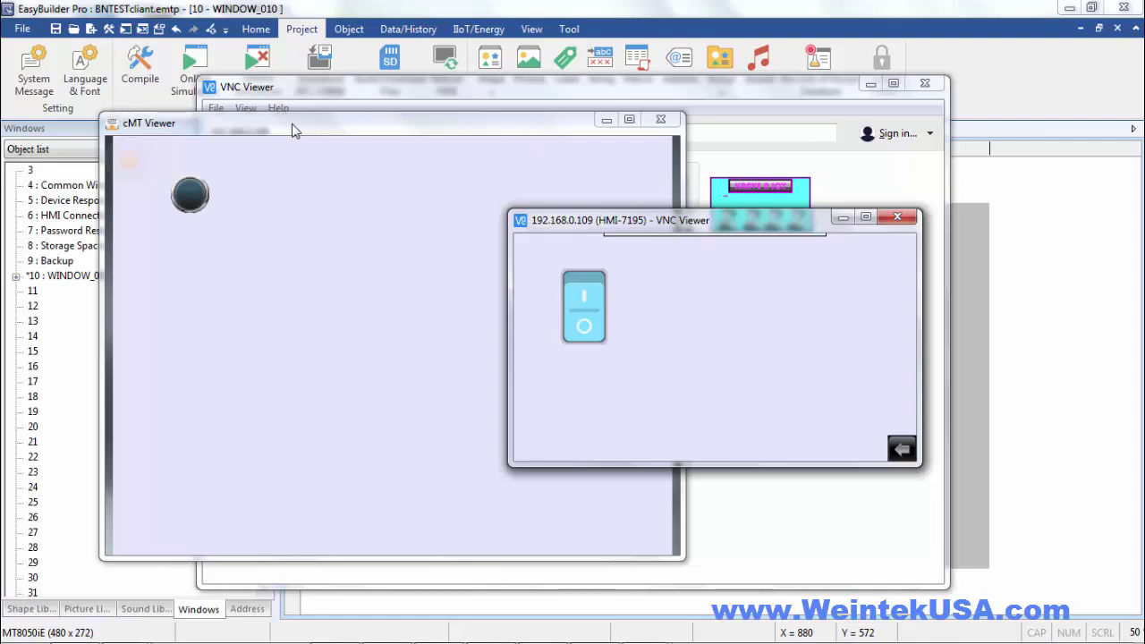
Flip the client's toggle switch five times, turning the server lamp on and off
{"action": "left_click", "coordinate": [582, 290]}
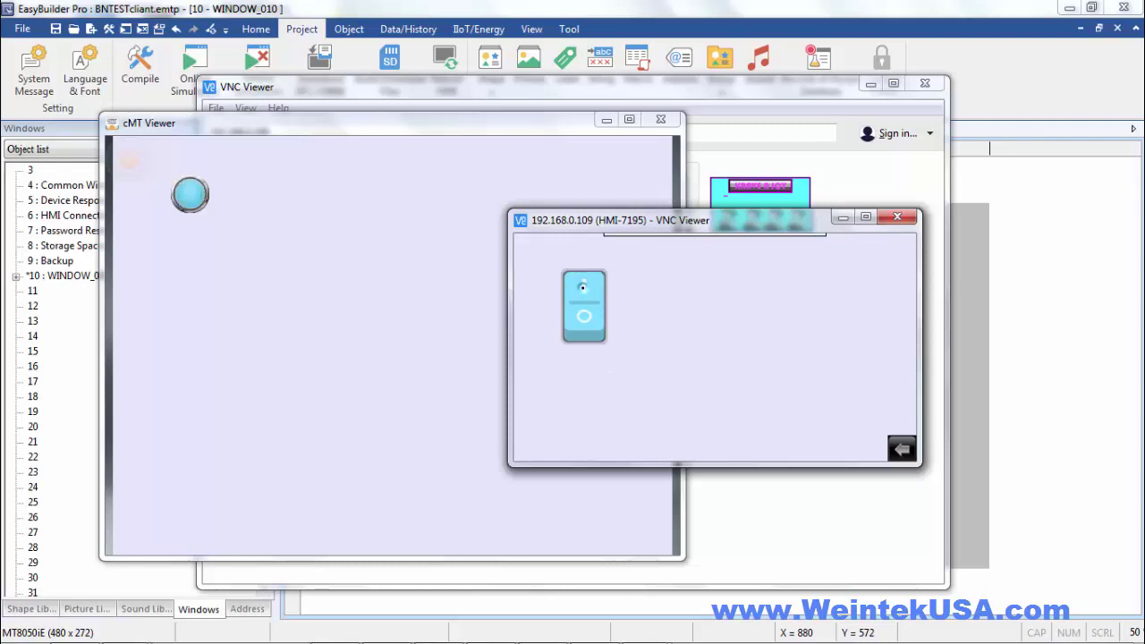
{"action": "left_click", "coordinate": [582, 288]}
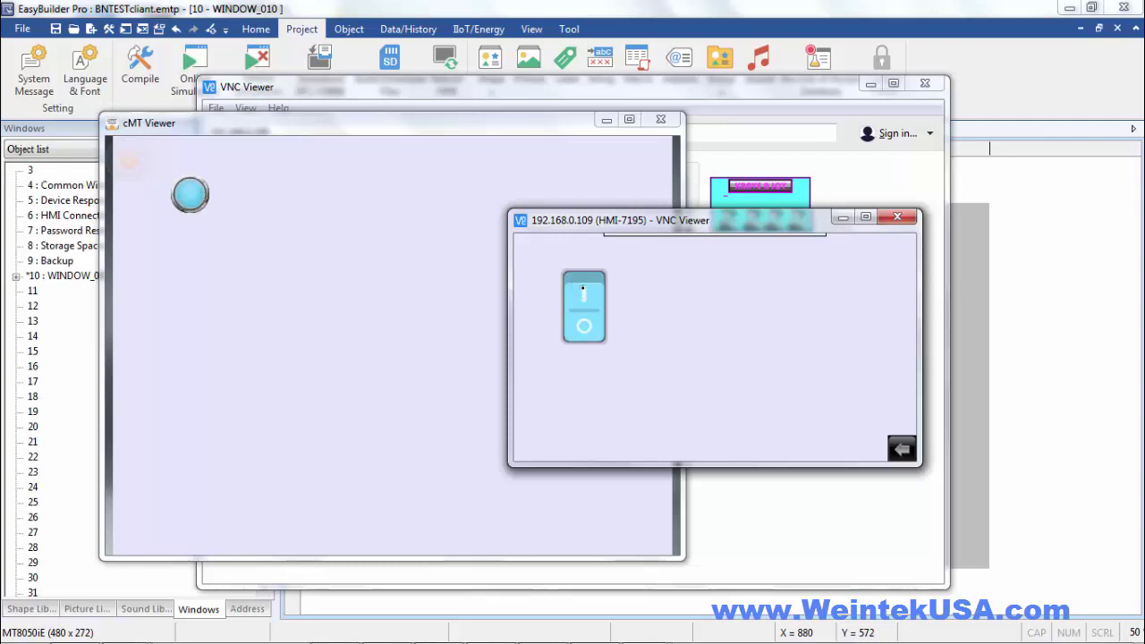
{"action": "left_click", "coordinate": [582, 288]}
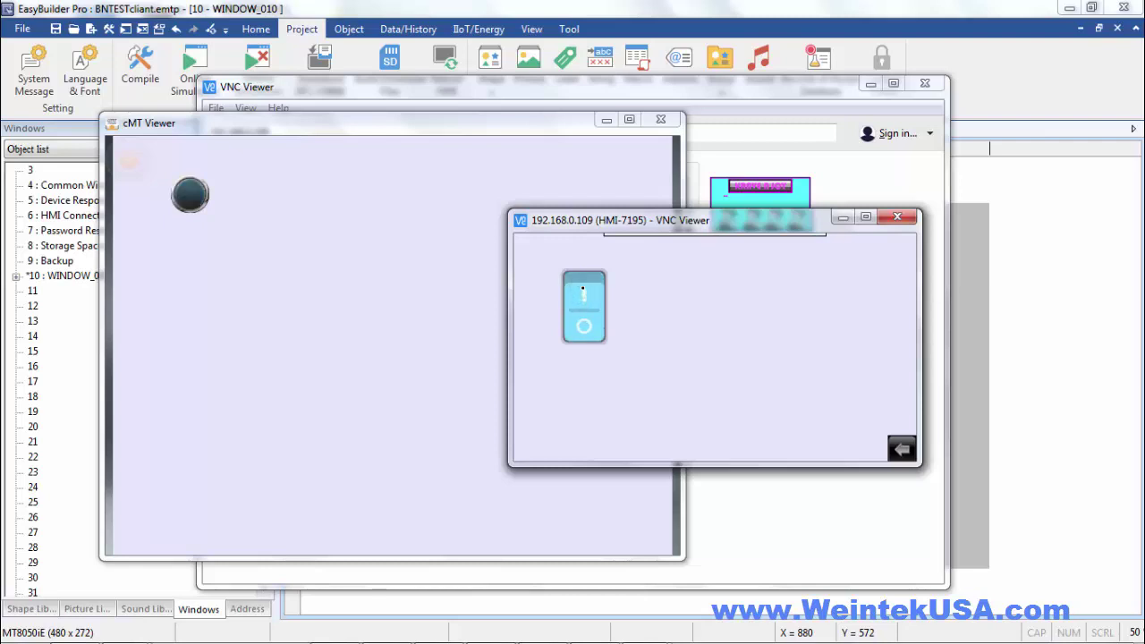
{"action": "left_click", "coordinate": [583, 288]}
{"action": "left_click", "coordinate": [583, 288]}
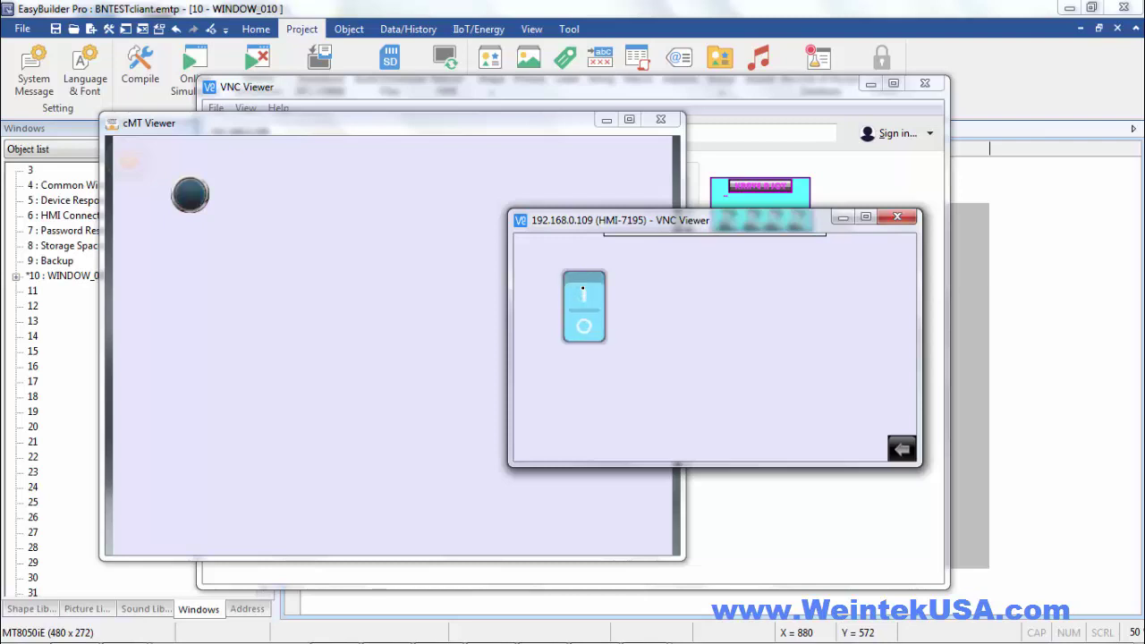